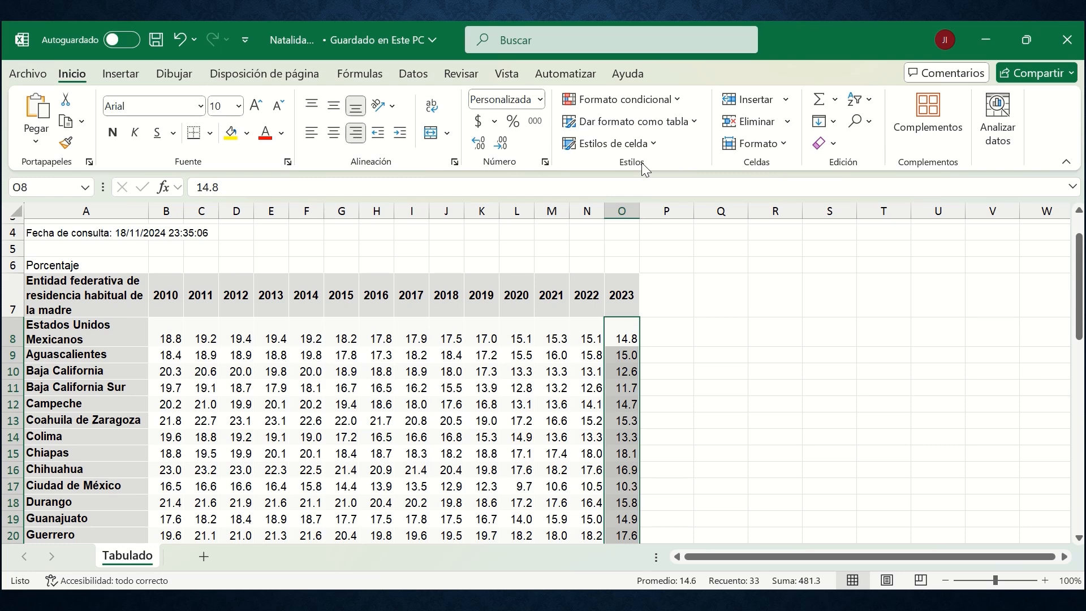
Start a conditional formatting Greater Than rule on the 2023 values and examine its custom format options for font, border and fill.
click(669, 102)
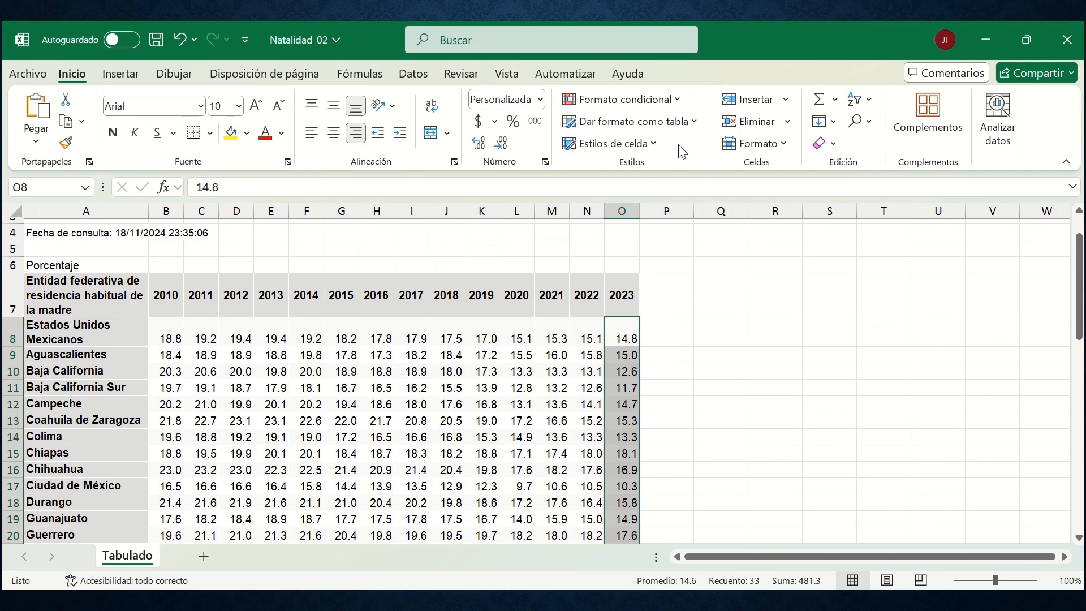
click(646, 98)
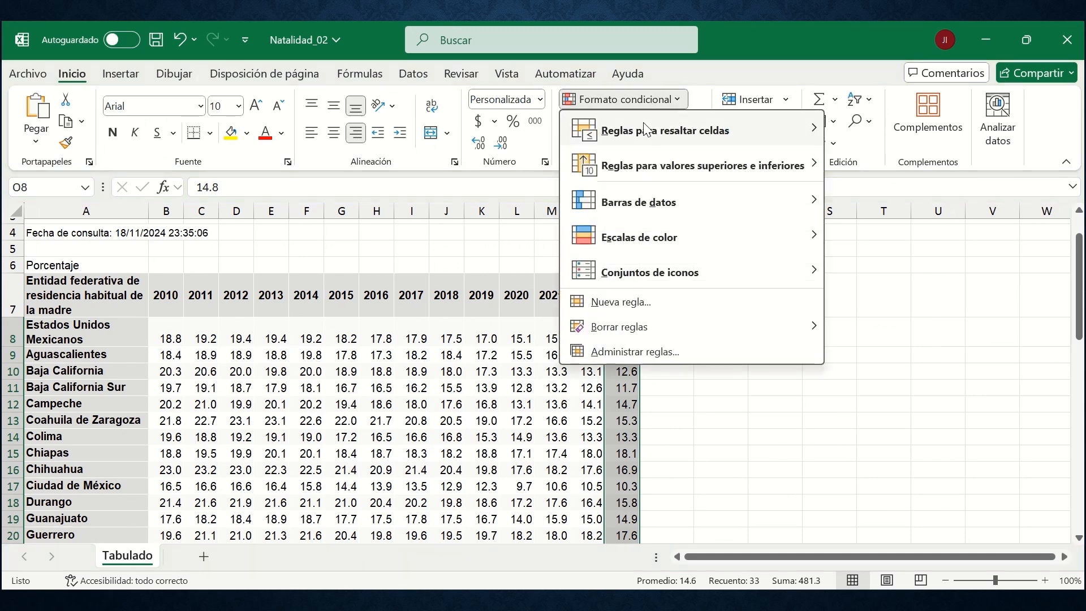
mouse_move(648, 134)
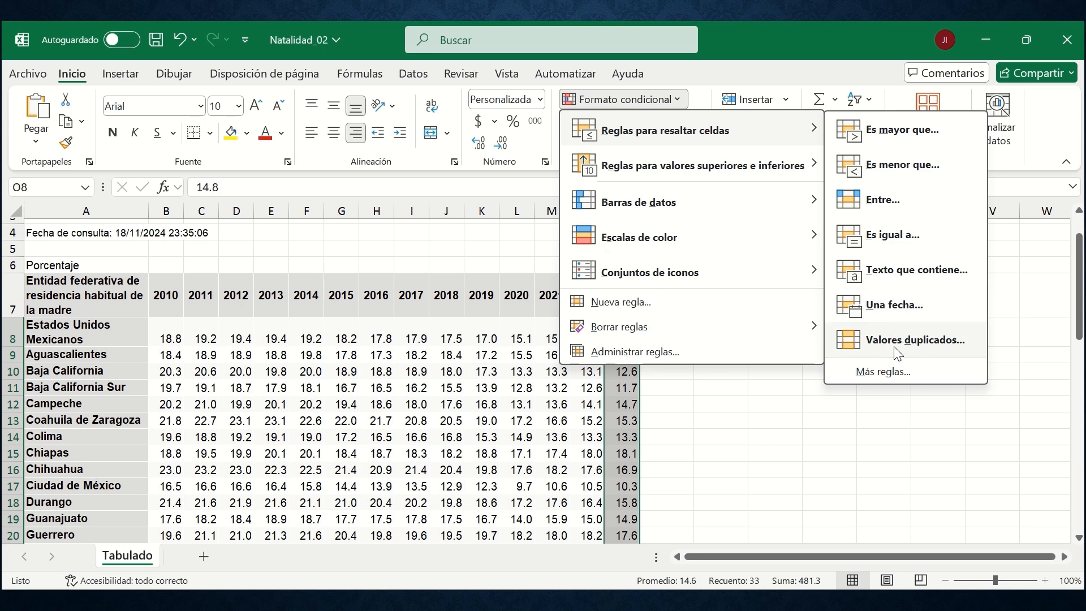
click(896, 150)
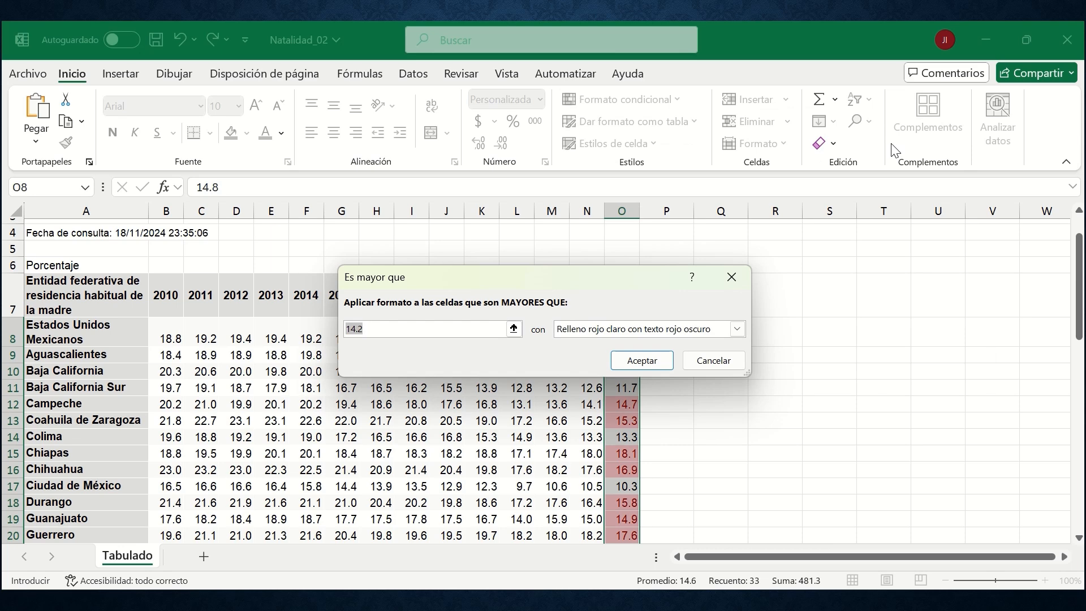
click(739, 329)
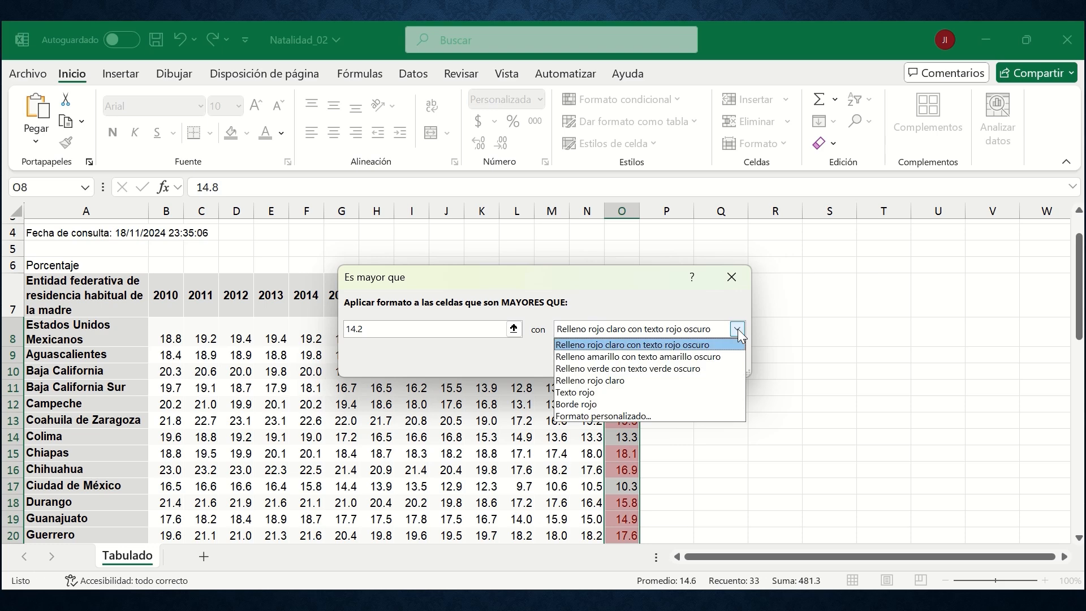
click(644, 419)
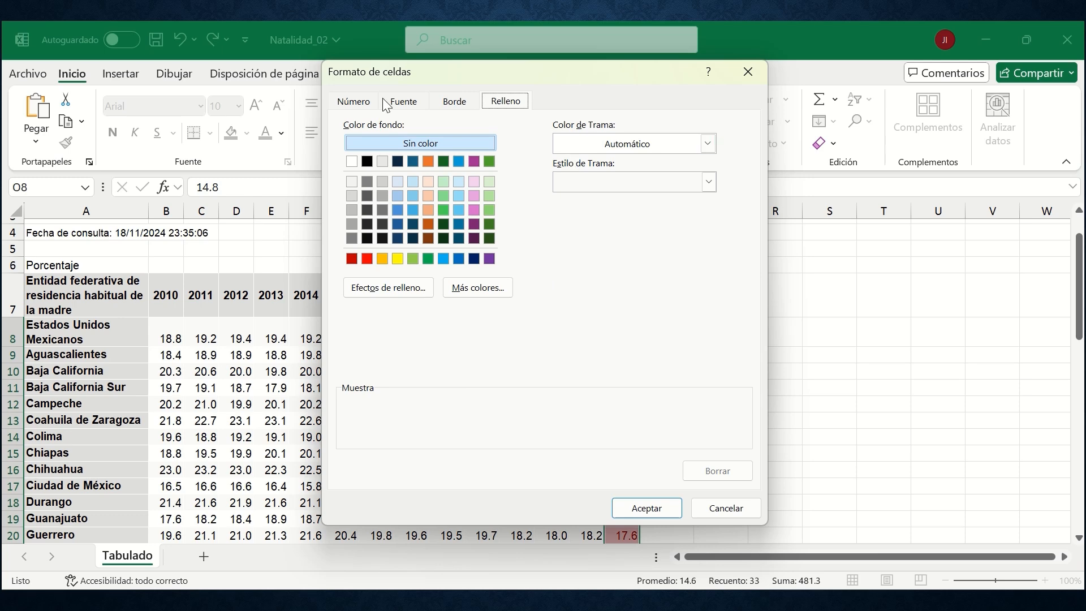
click(403, 102)
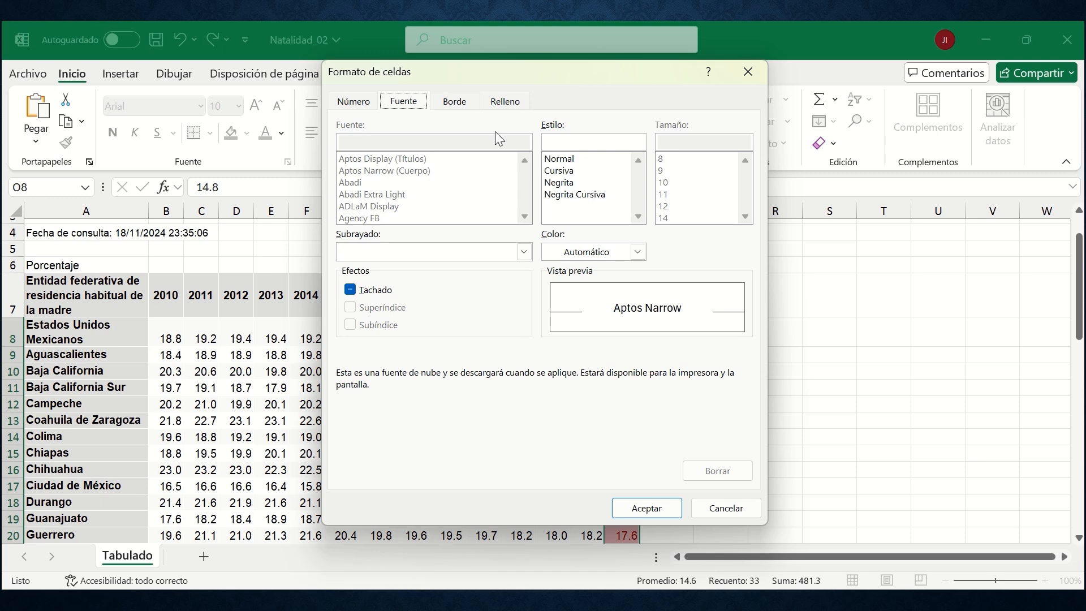
click(455, 103)
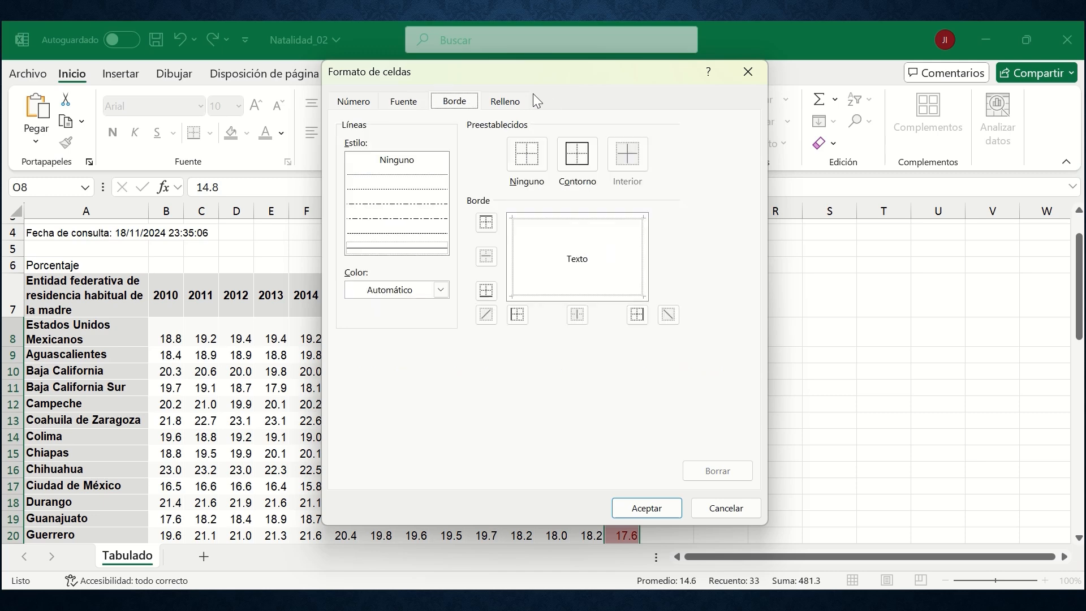
click(520, 104)
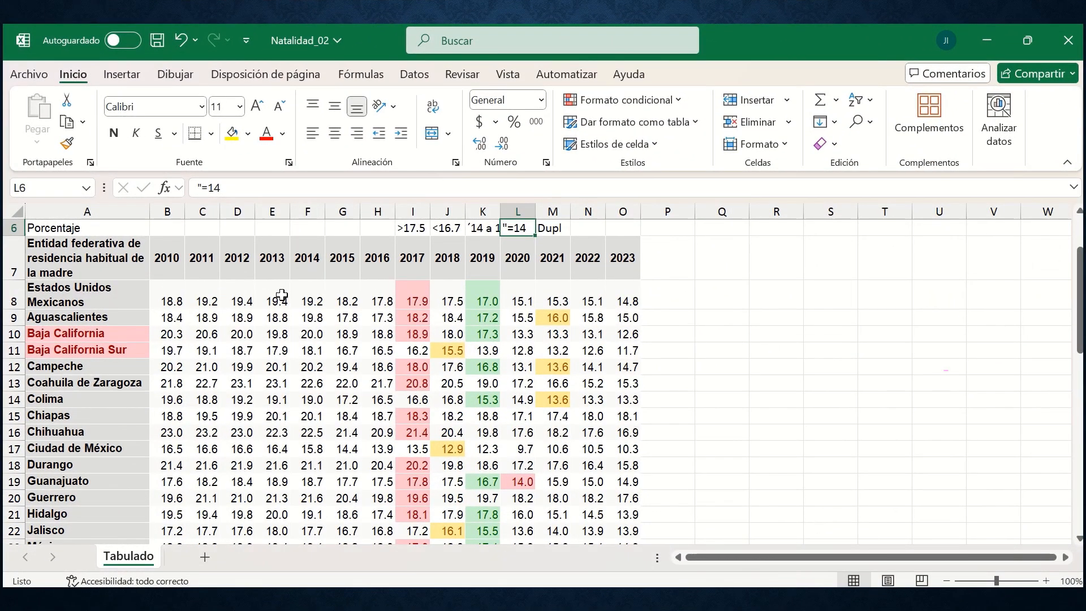
click(634, 104)
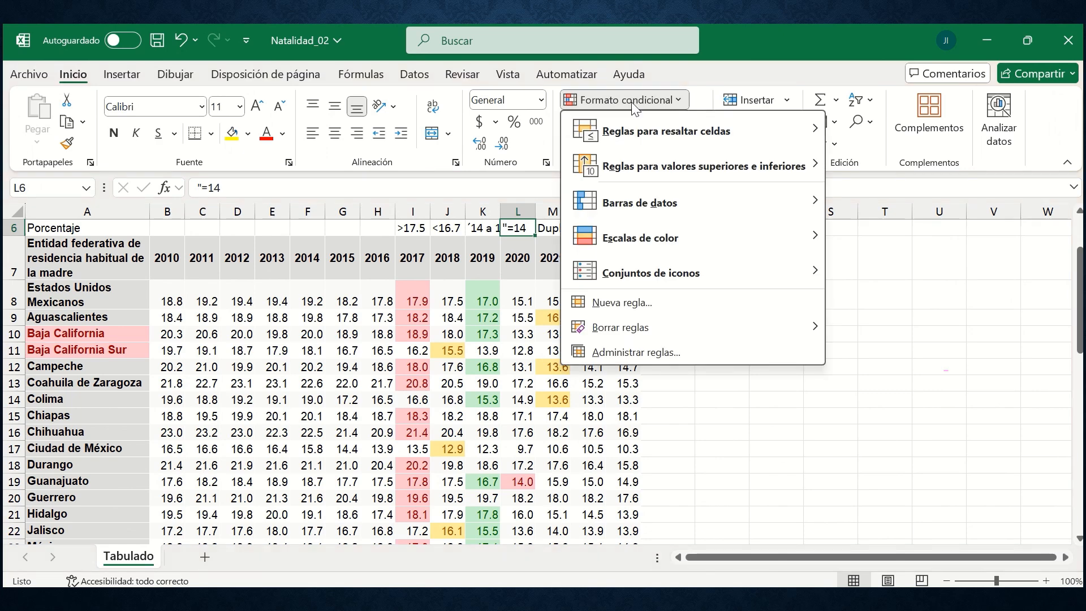
mouse_move(632, 138)
click(517, 264)
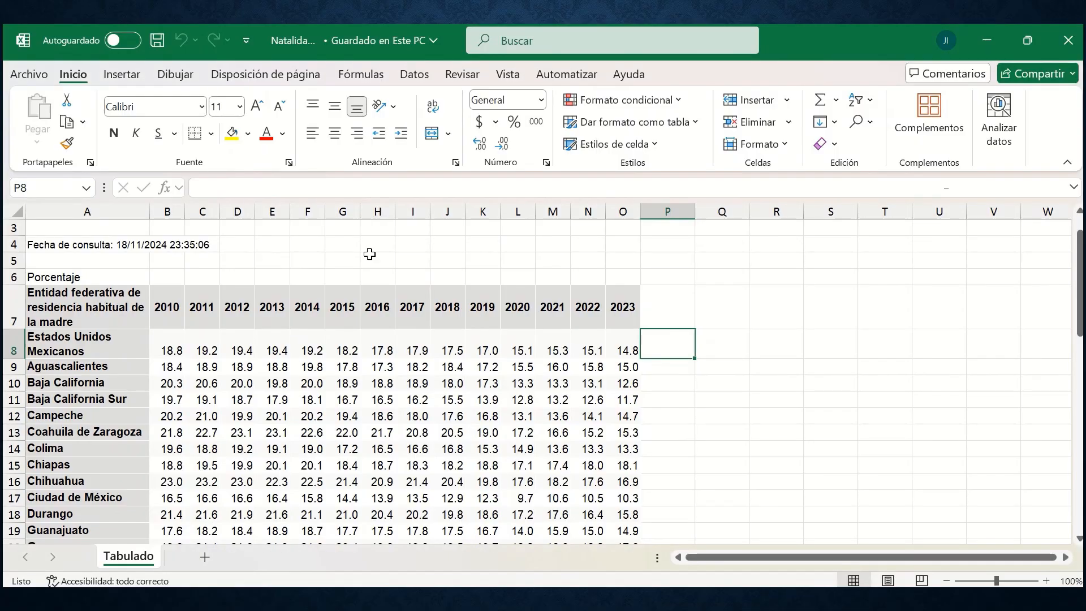
Examine the conditional formatting rules for top and bottom values, from the top 10 items to below average.
click(668, 101)
key(Down)
key(Down)
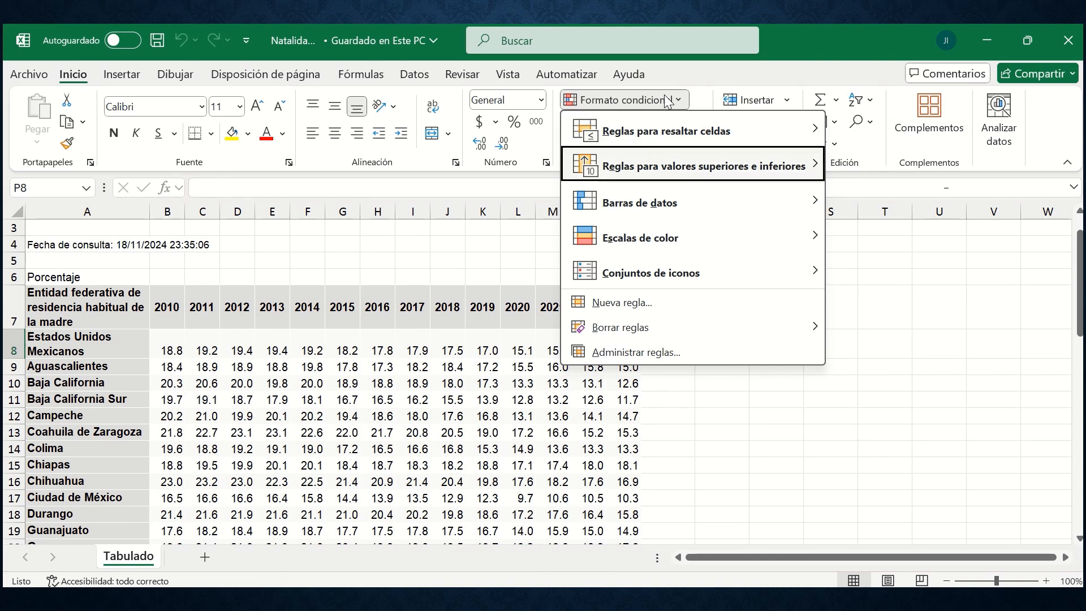
key(Right)
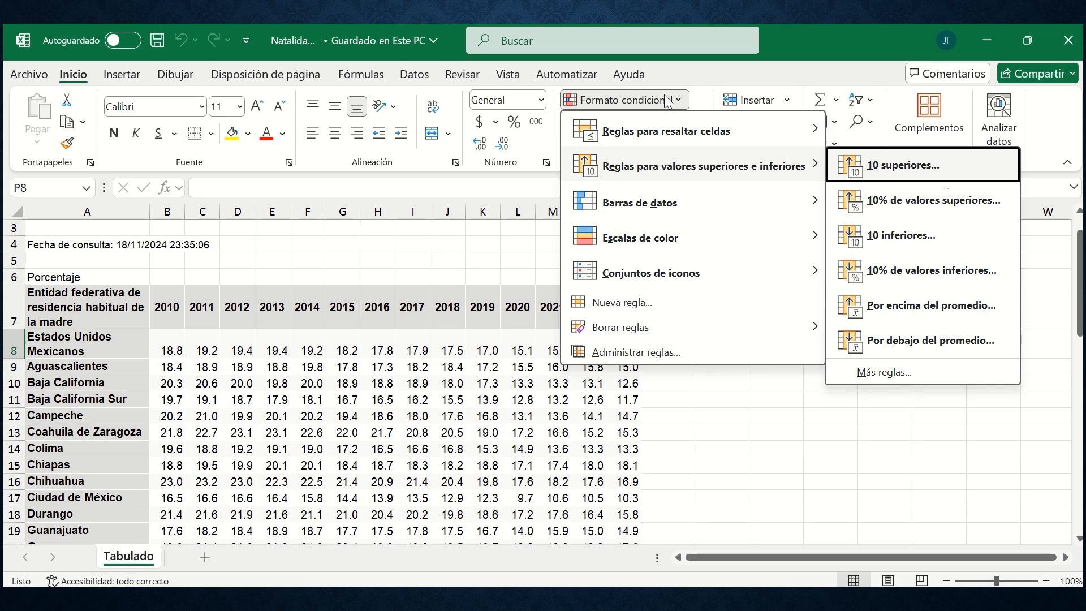
key(Down)
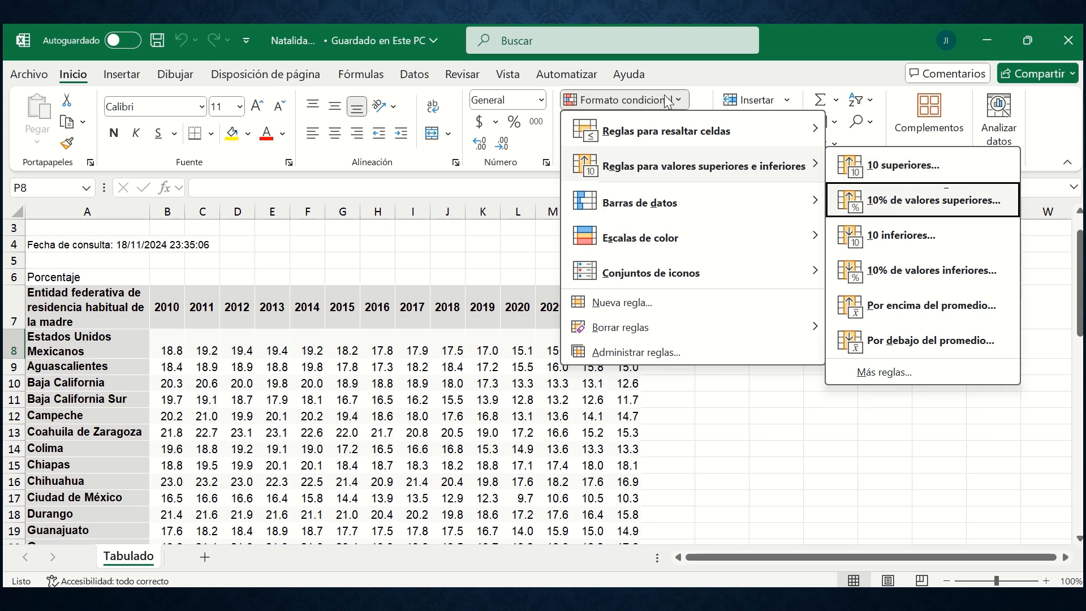
key(Down)
key(Down)
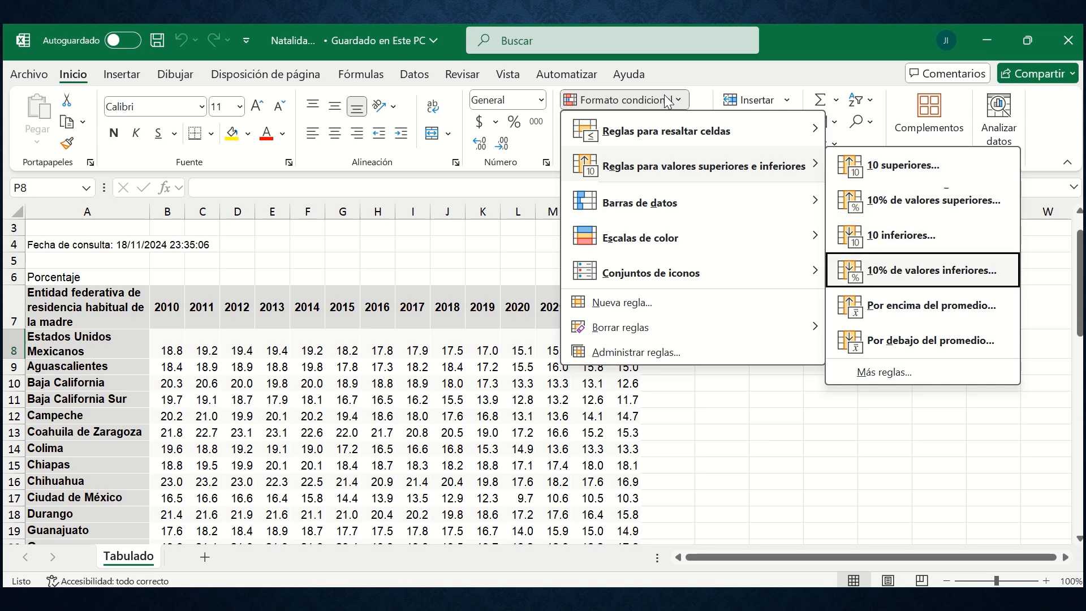
key(Down)
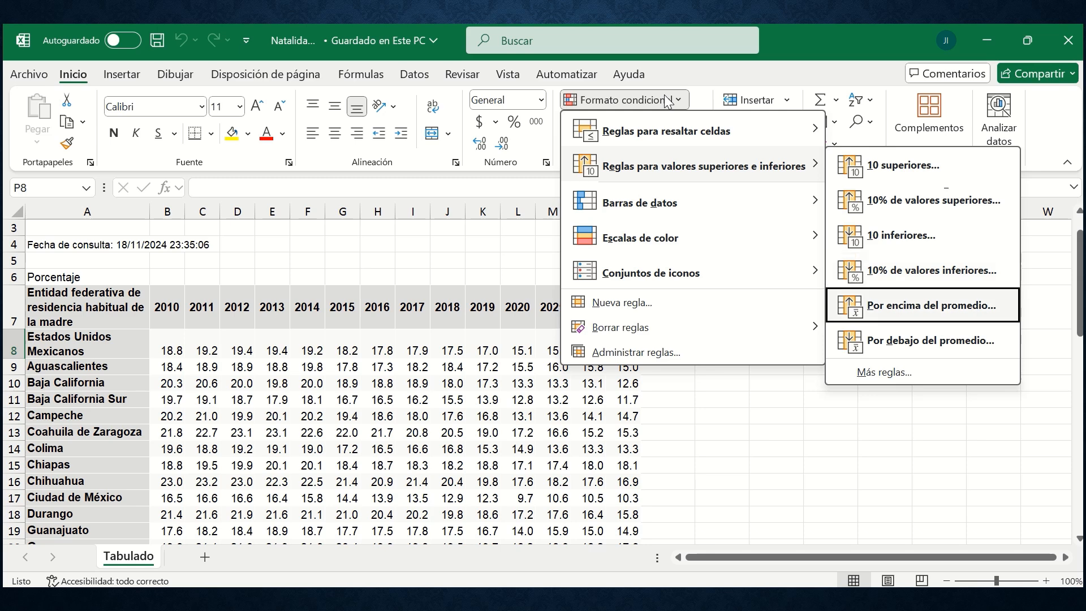
key(Down)
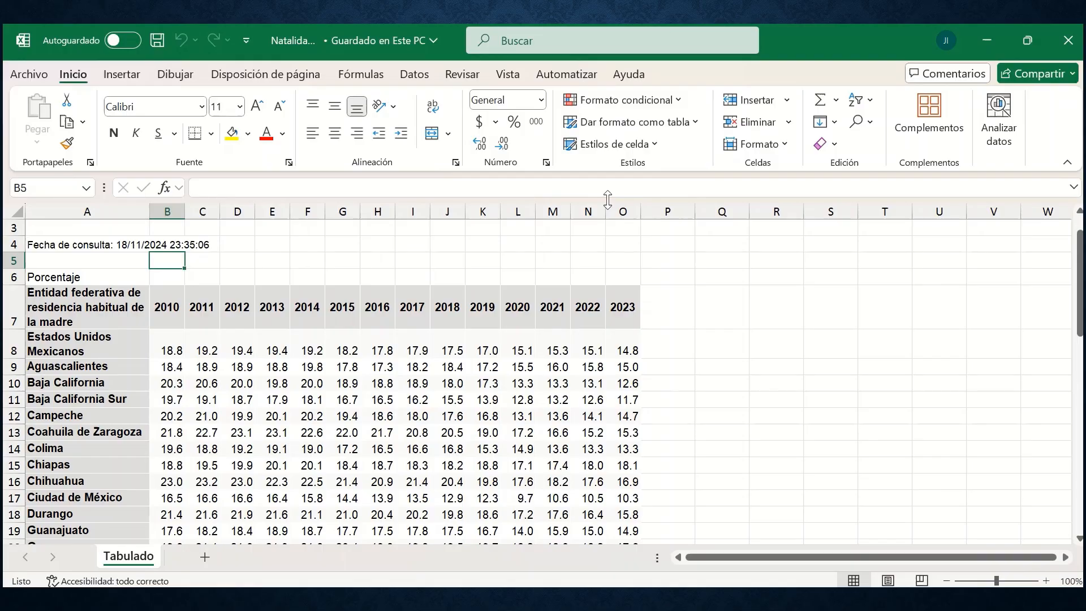
Examine the data bar and colour scale options available in conditional formatting.
click(627, 98)
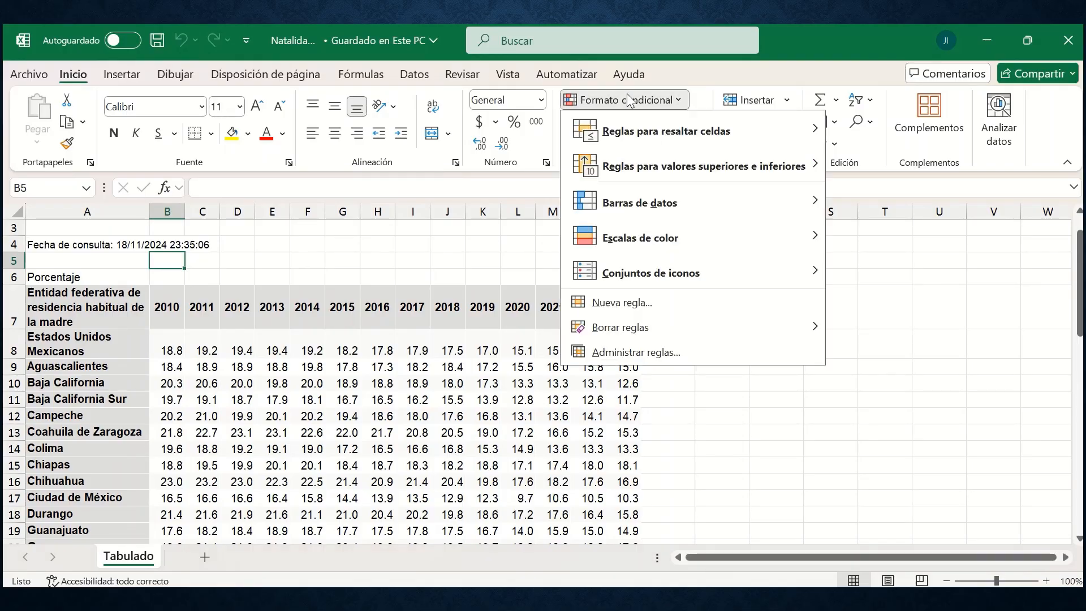
key(Down)
key(Down)
key(Right)
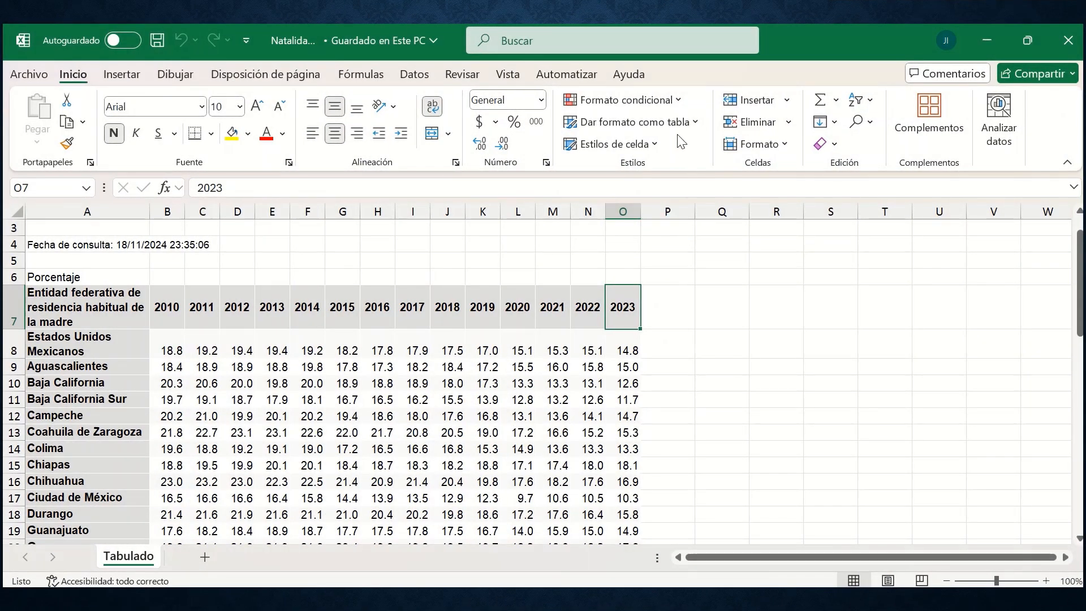
click(656, 106)
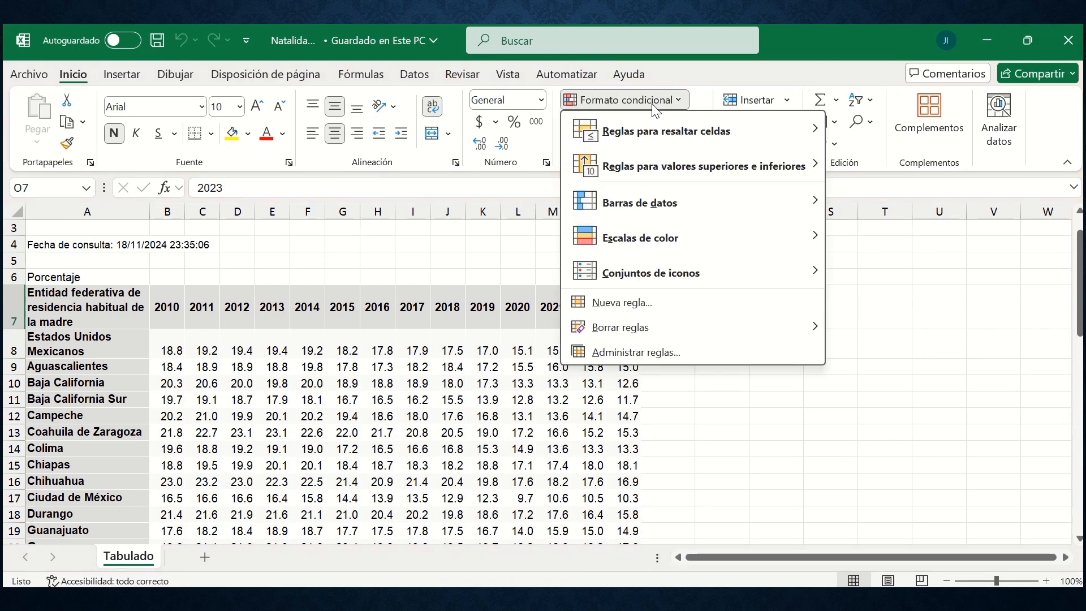
key(Down)
key(Down)
key(Down)
key(Down)
key(Right)
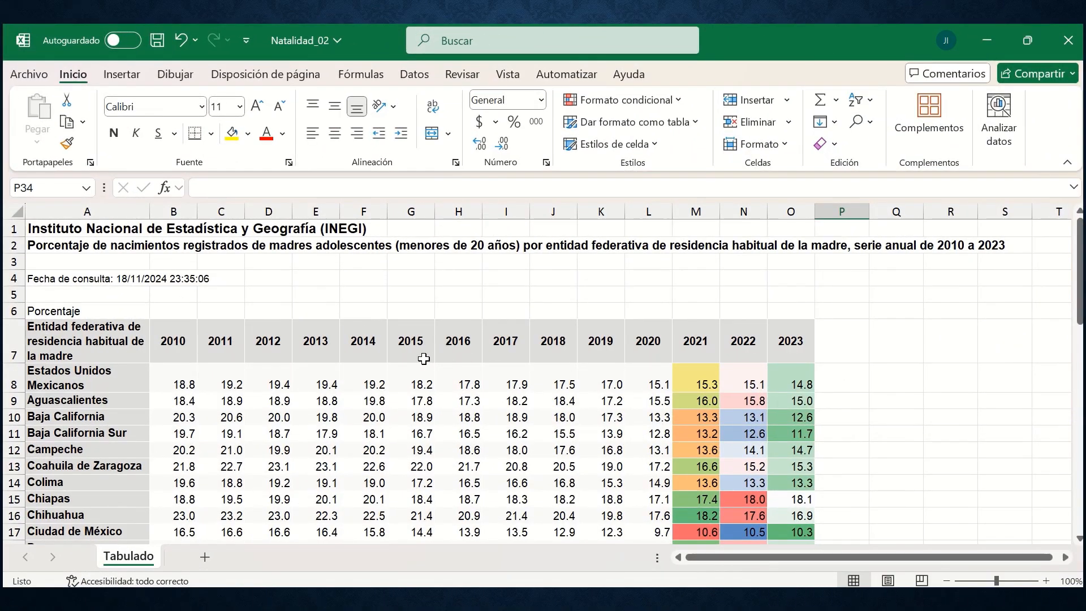
click(655, 107)
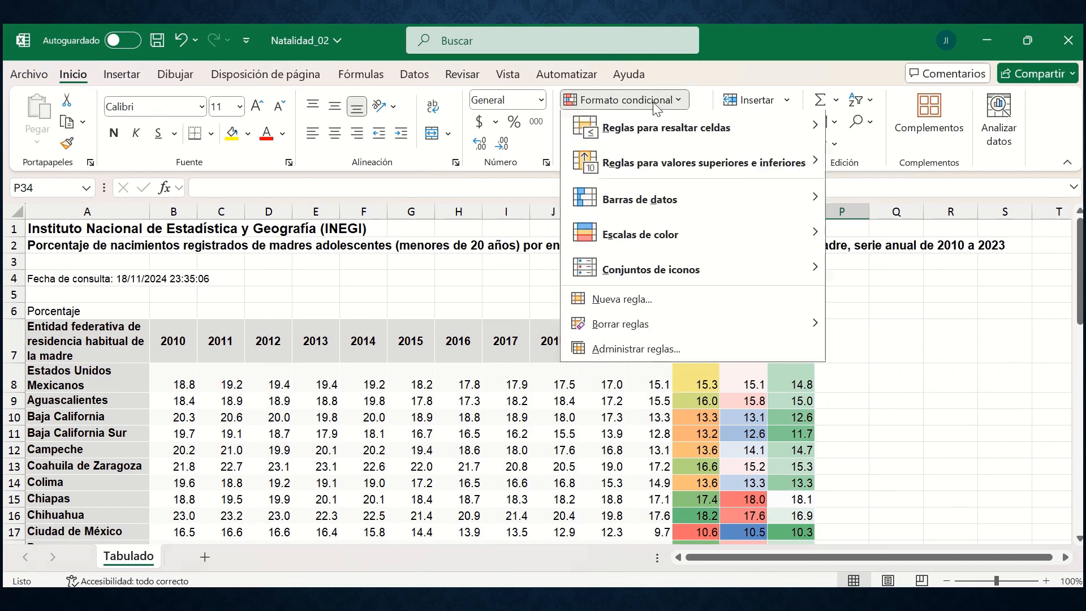
mouse_move(638, 250)
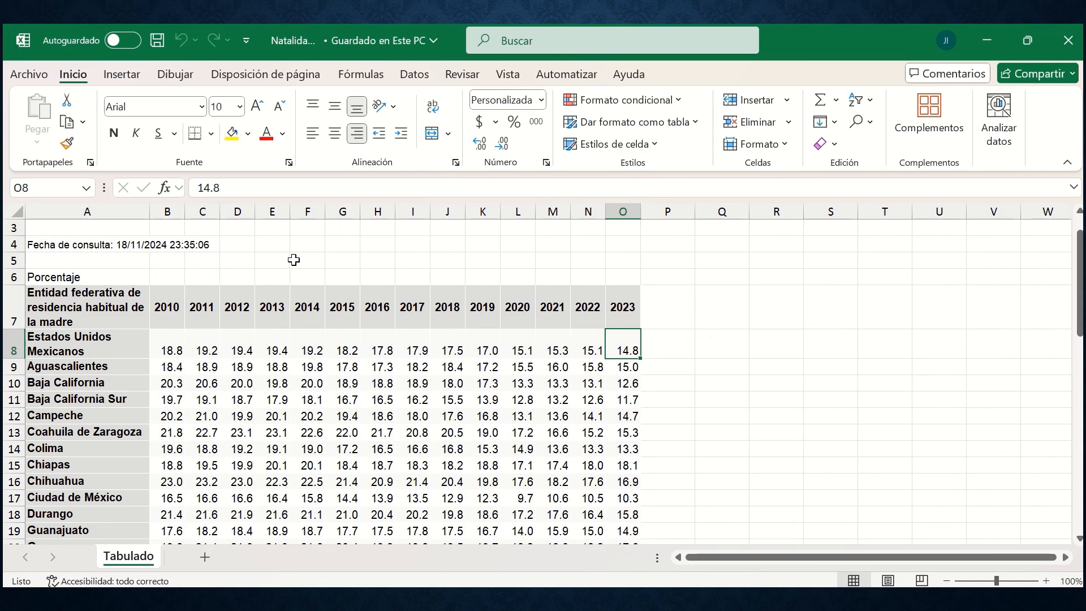
Examine the conditional formatting icon sets, including the directional, shape, indicator and rating groups.
click(640, 104)
key(Down)
key(Down)
key(Down)
key(Down)
key(Down)
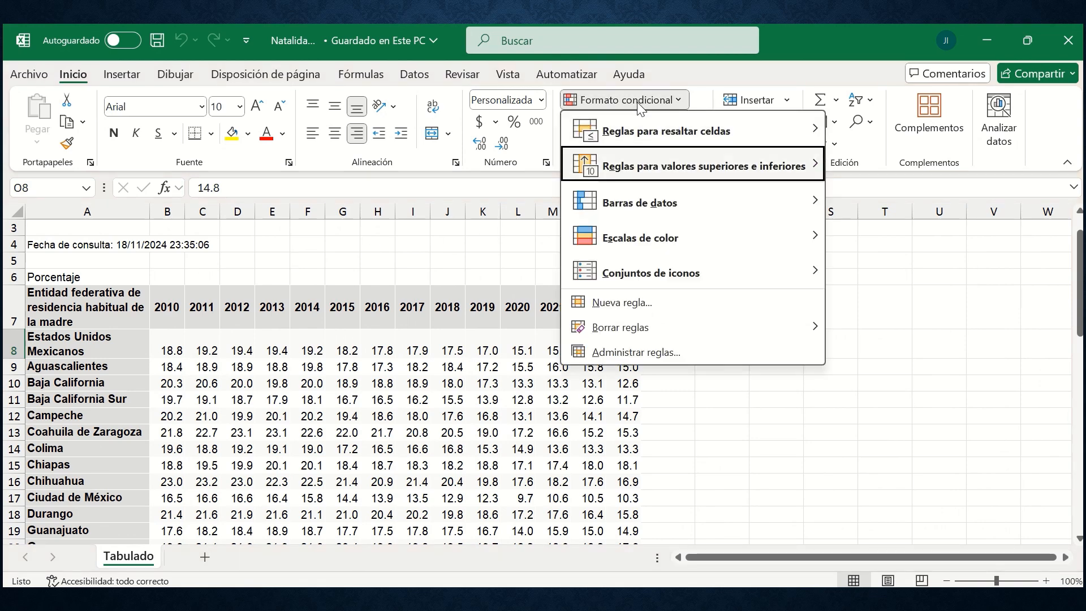
key(Right)
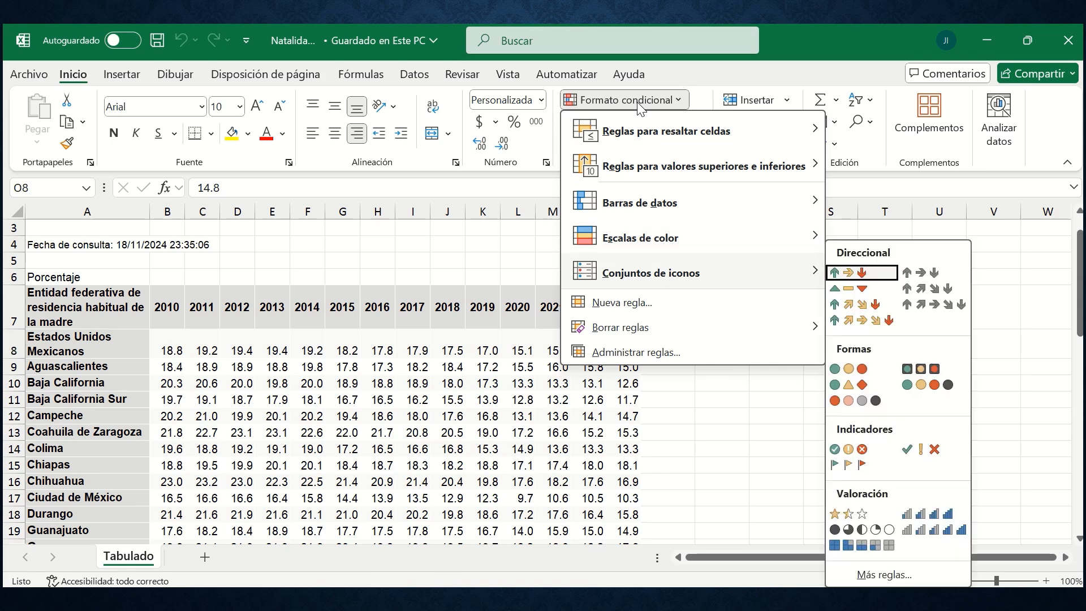
key(Down)
key(Down)
key(Down)
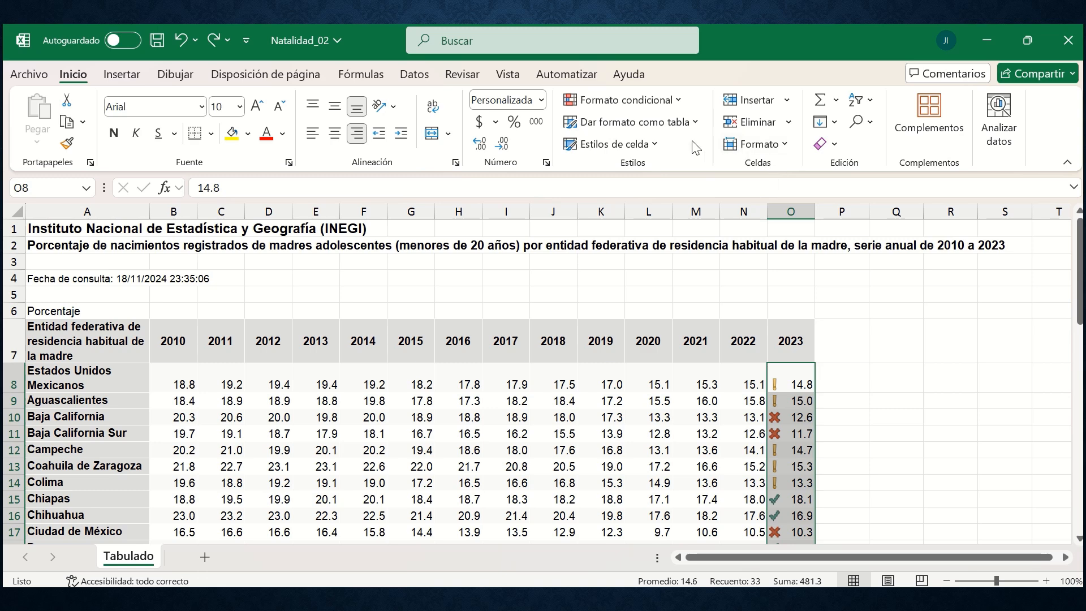
Open the icon set rule applied to the 2023 column for editing through the conditional formatting rules manager.
click(680, 103)
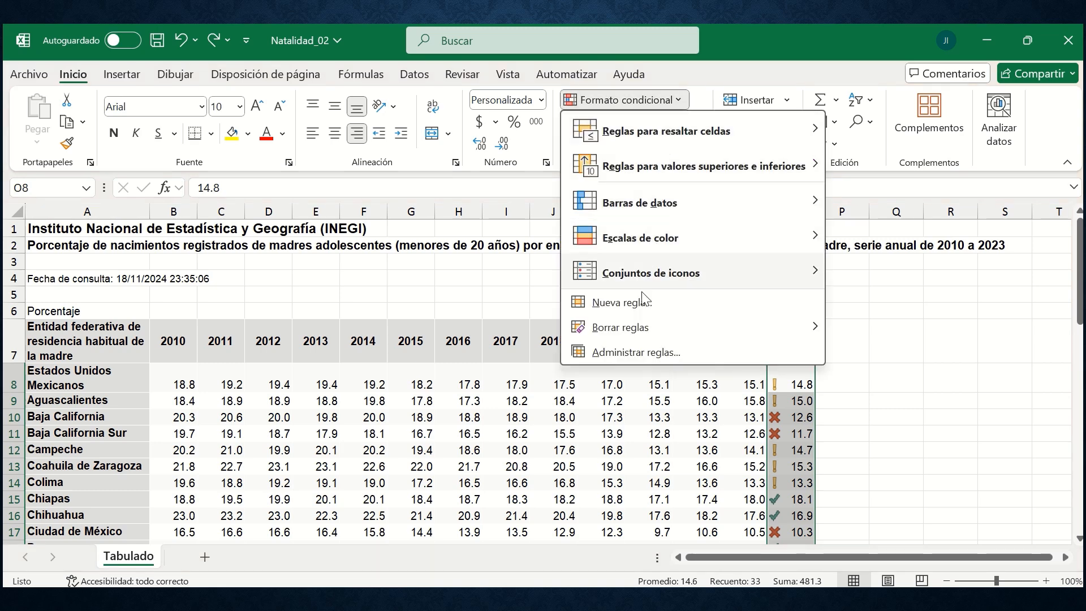
click(641, 352)
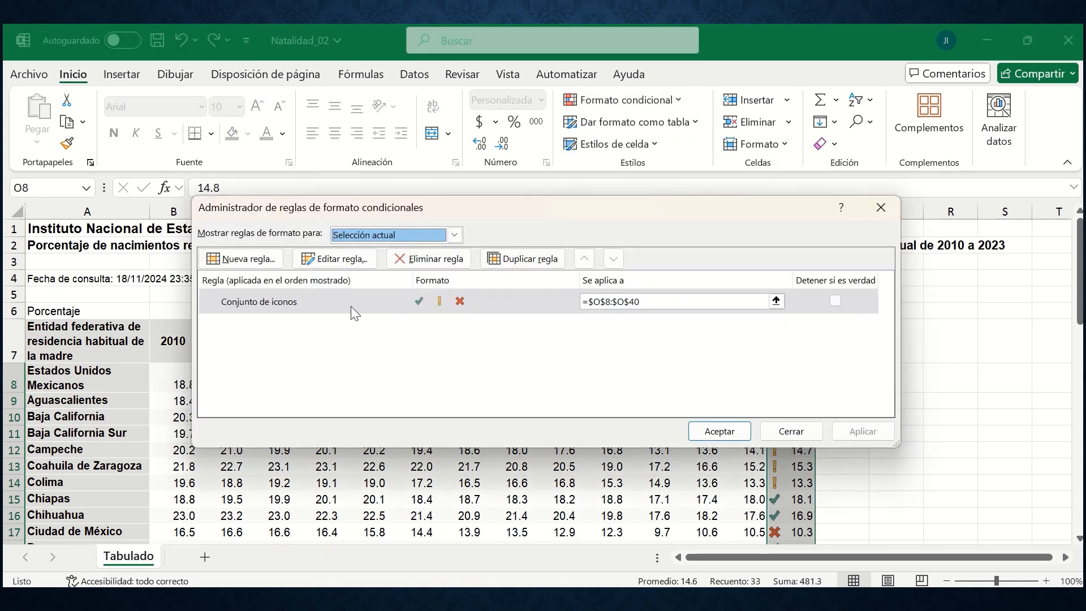
click(309, 296)
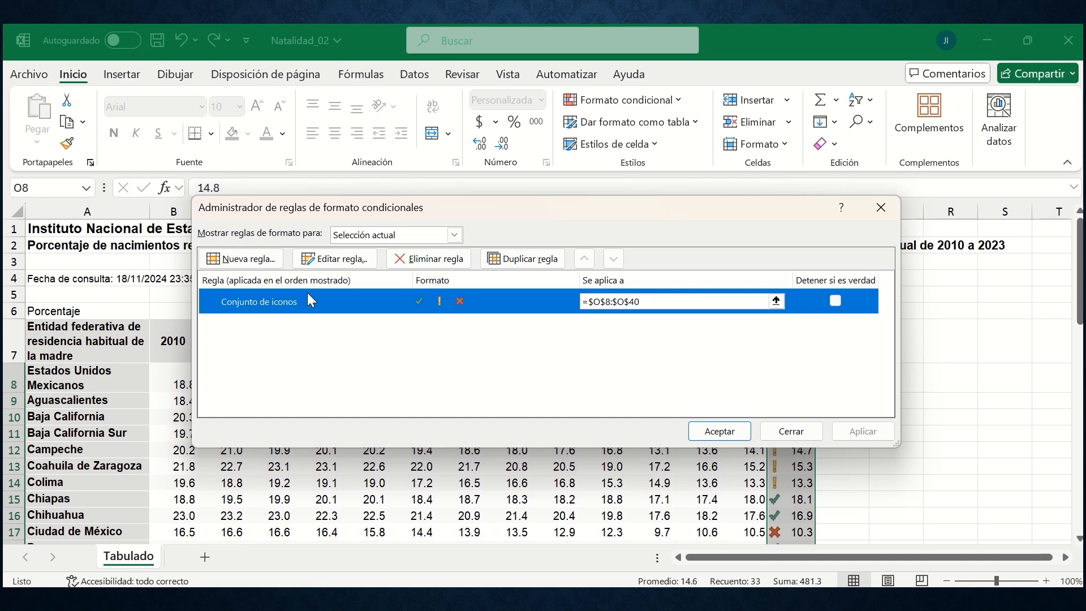
click(342, 259)
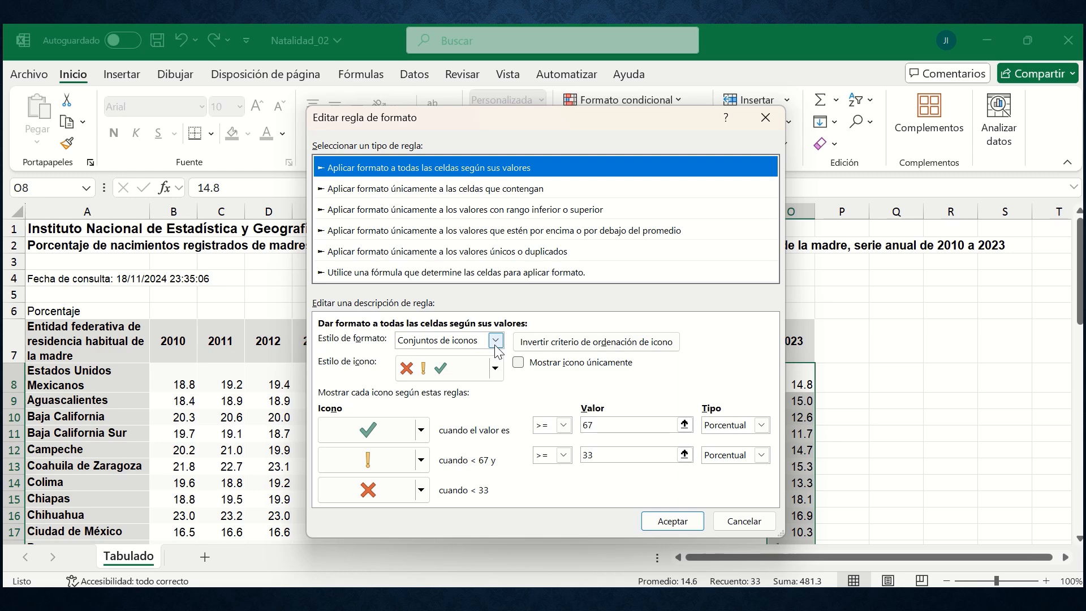
Reverse the icon order of the 2023 column's icon set rule, show only the icons without values, and apply the changes.
click(496, 340)
click(496, 343)
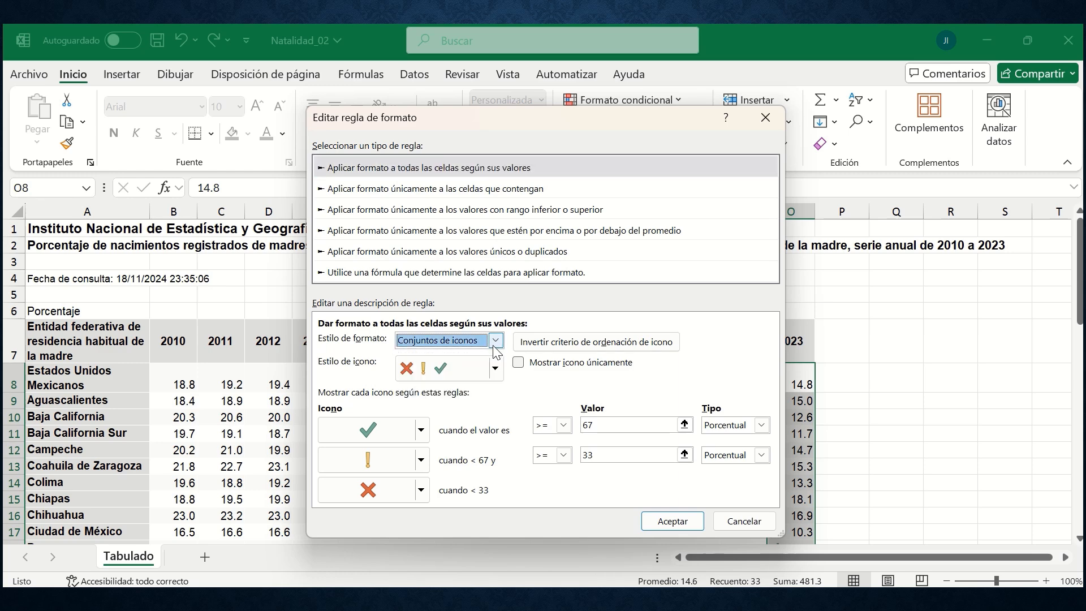
click(496, 374)
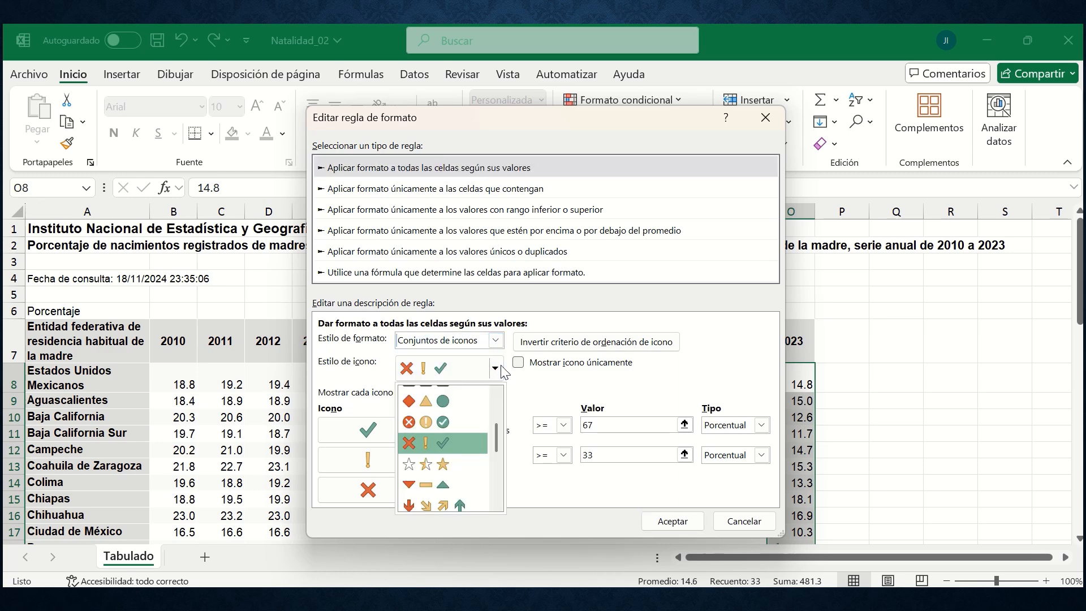
click(501, 368)
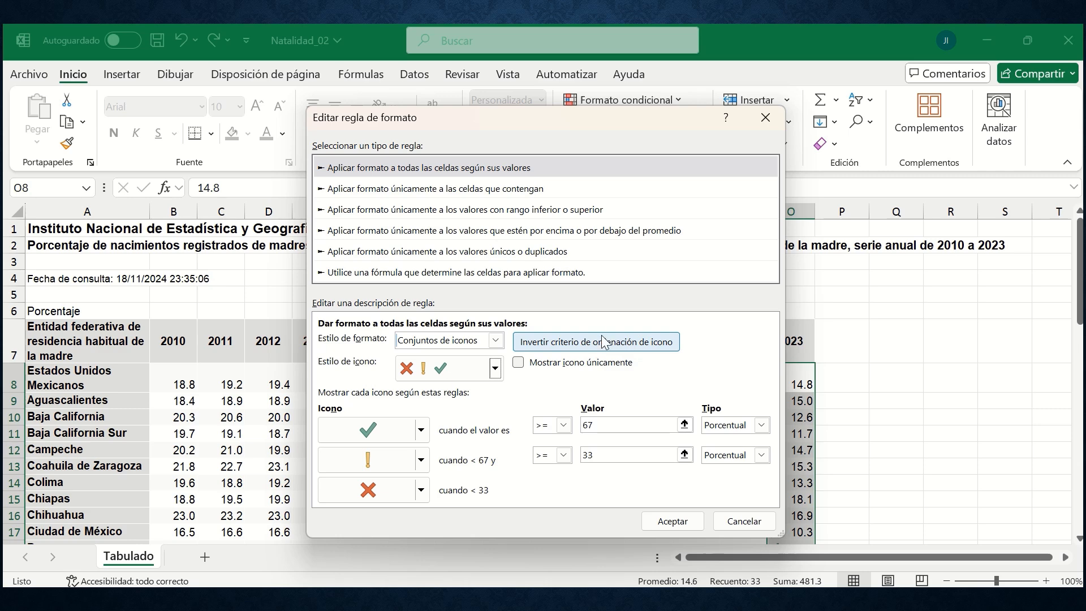
click(585, 343)
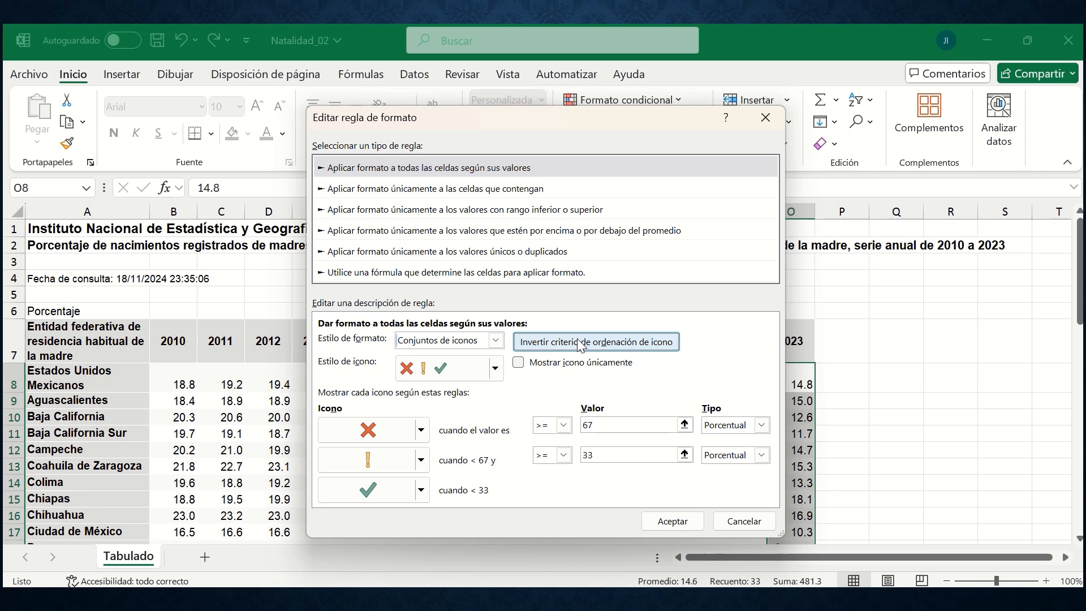
click(518, 365)
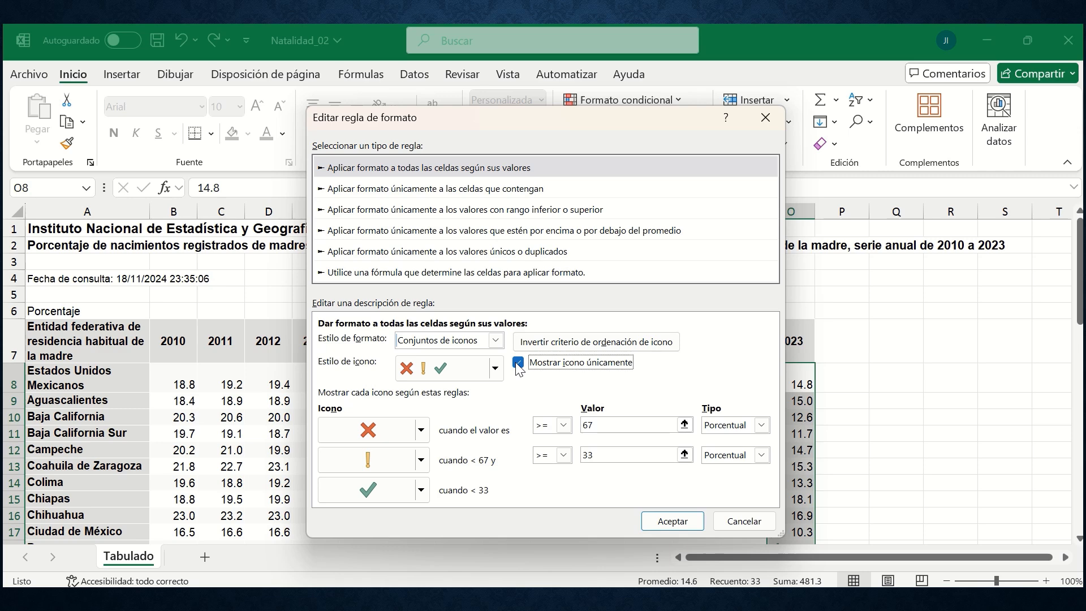
click(667, 521)
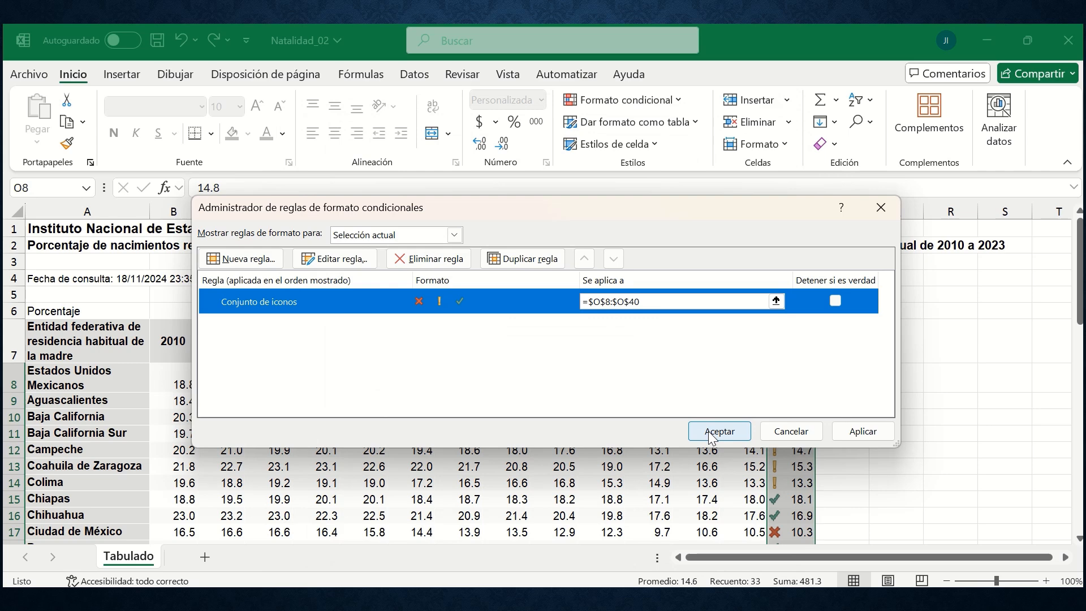
click(713, 435)
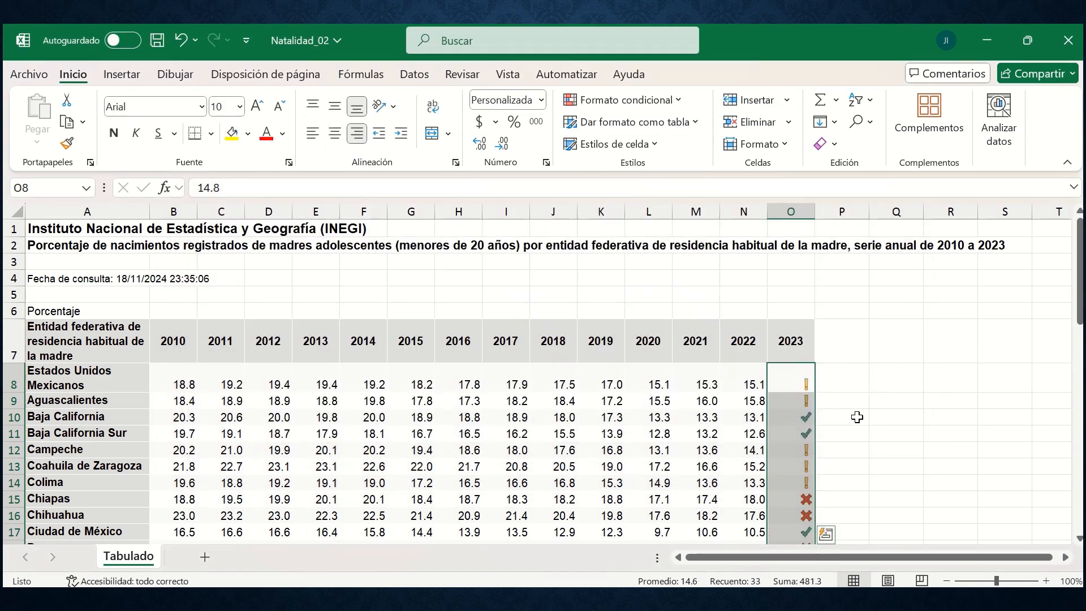